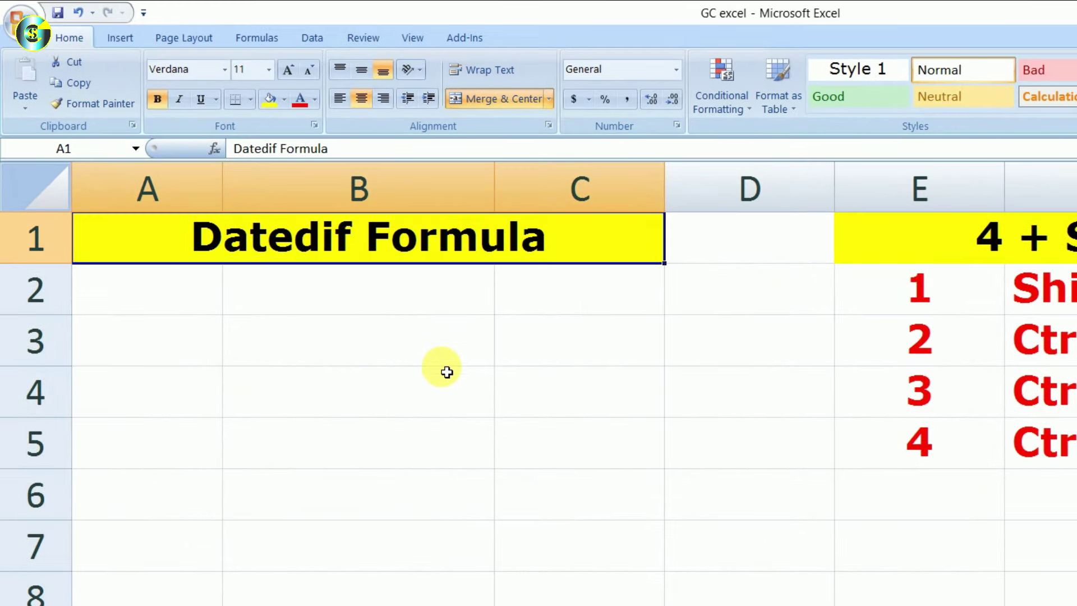
# Enter the date 04/28/2024 in cell B3 and the date 03/14/2000 in cell B4
pyautogui.click(446, 364)
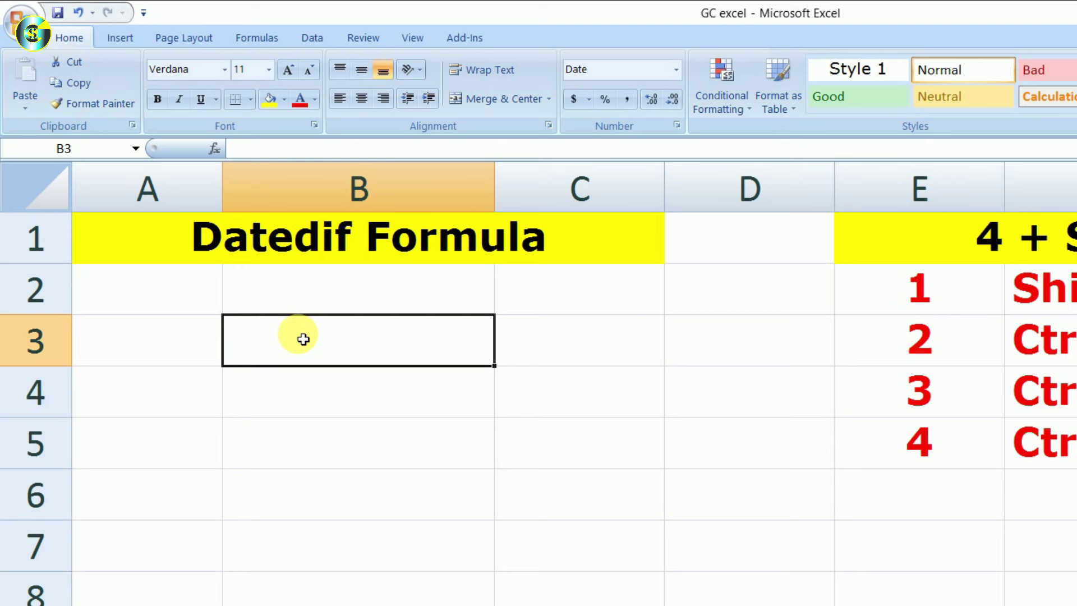
pyautogui.write('04')
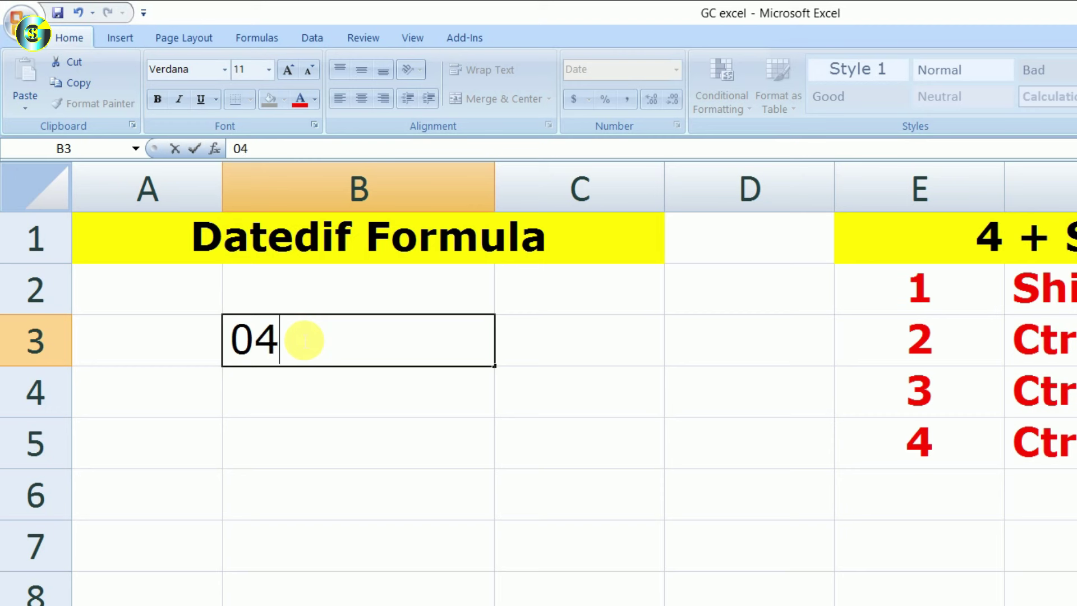
pyautogui.write('/2')
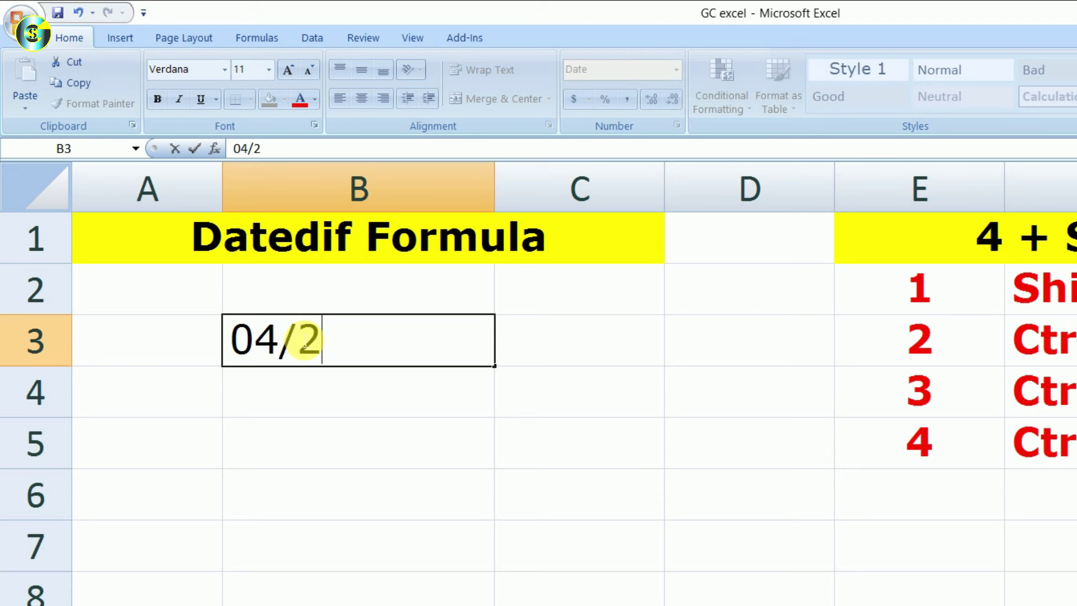
pyautogui.write('8/2024')
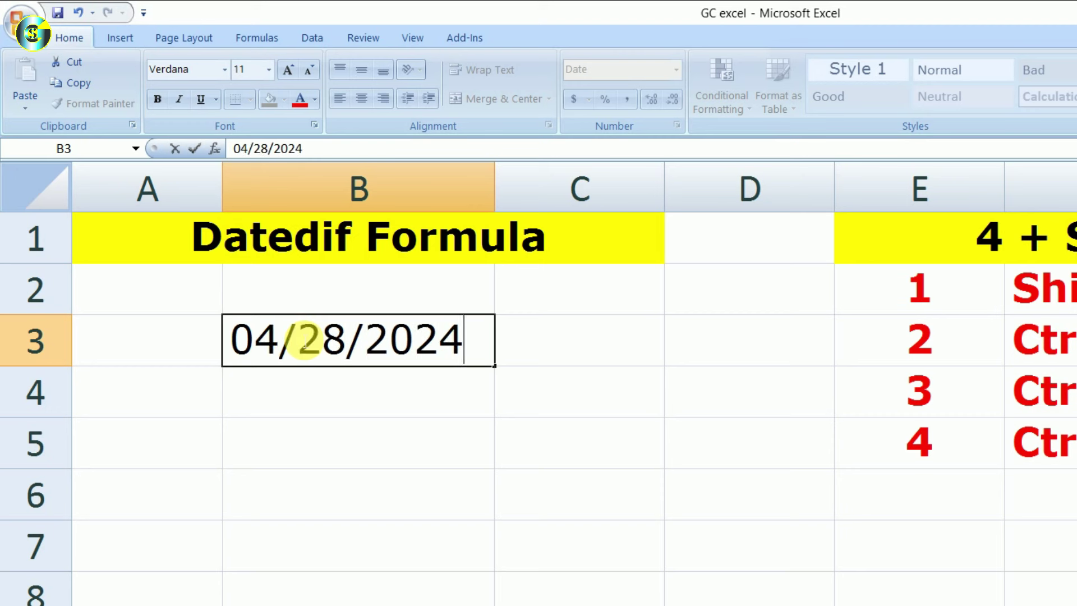
pyautogui.press('Return')
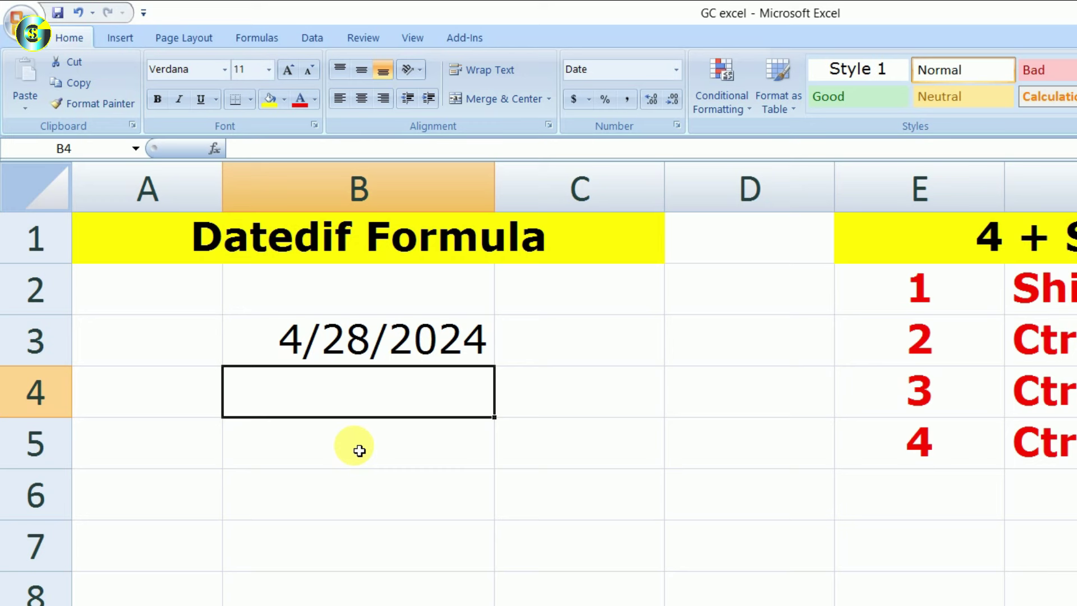
pyautogui.write('03/1')
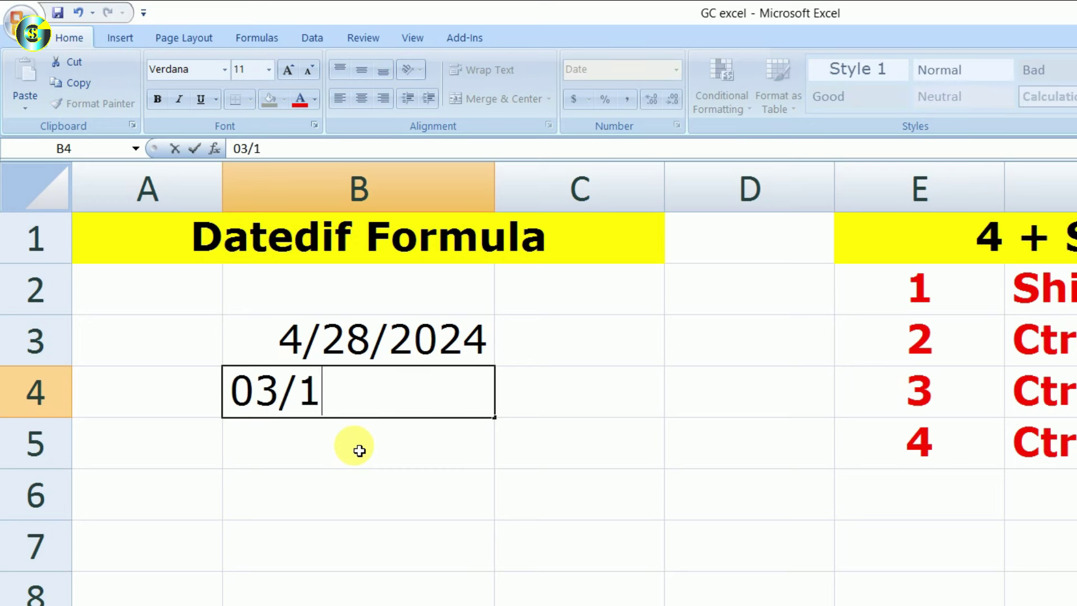
pyautogui.write('4/2000')
pyautogui.press('Return')
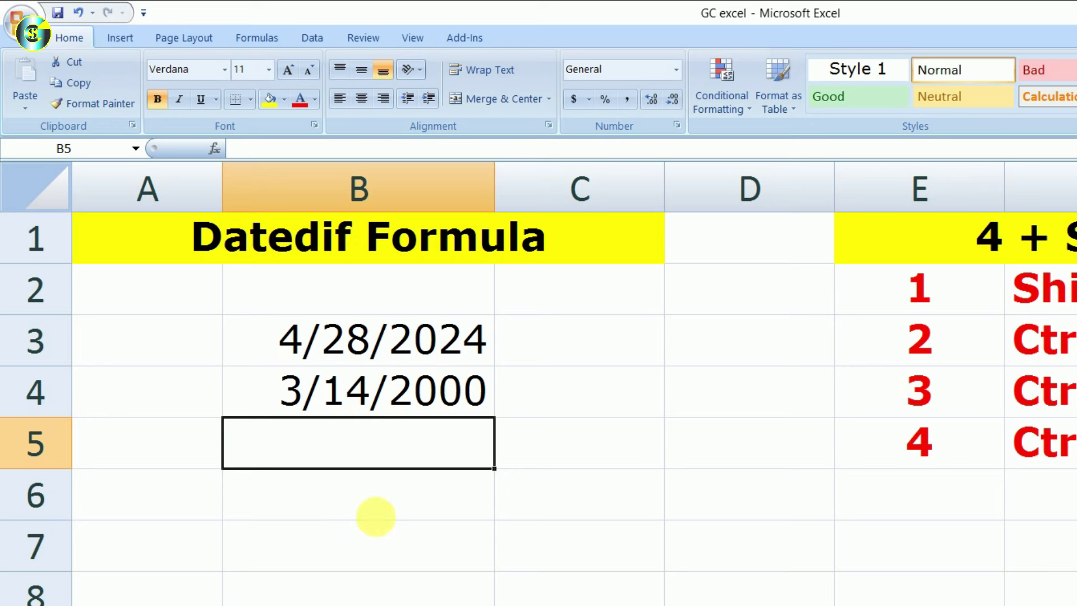
# Enter the formula =DATEDIF(B4,B3,"D") in cell B5 to calculate the number of days between the two dates
pyautogui.write('=')
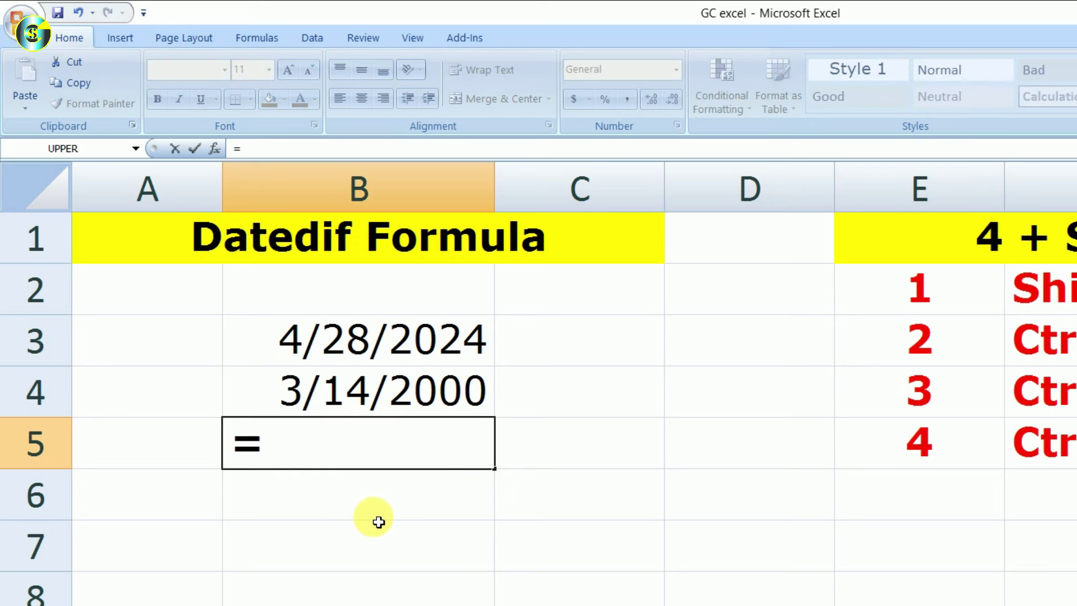
pyautogui.write('datedif')
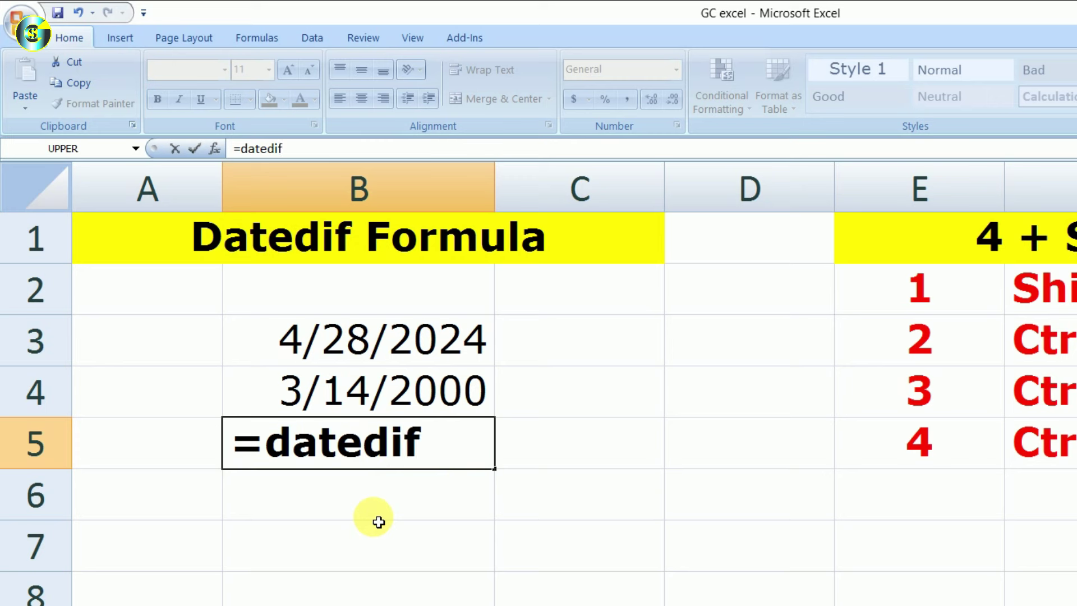
pyautogui.write('(')
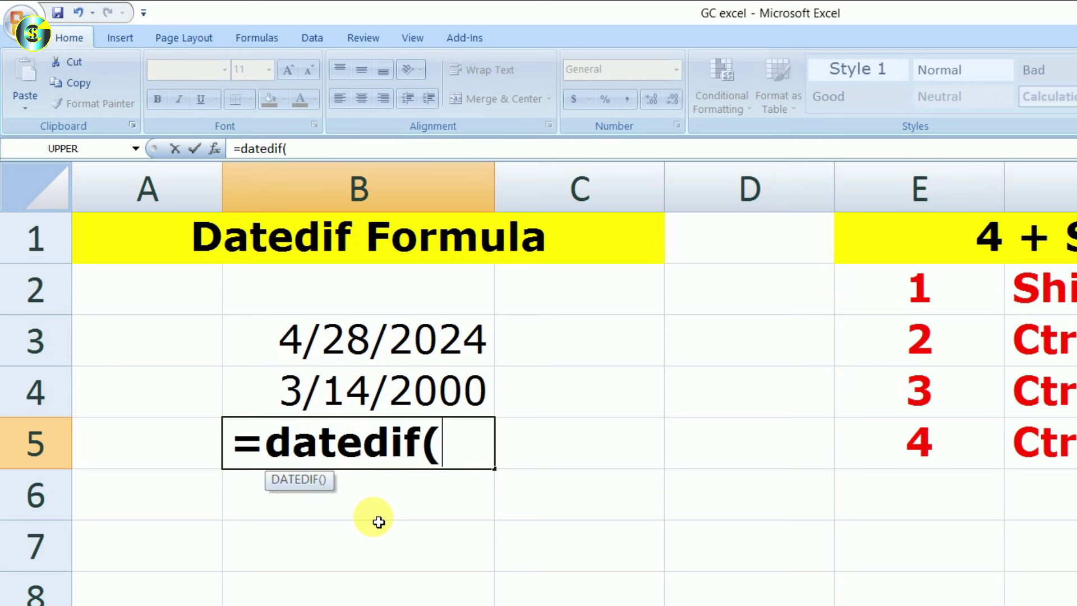
pyautogui.click(404, 390)
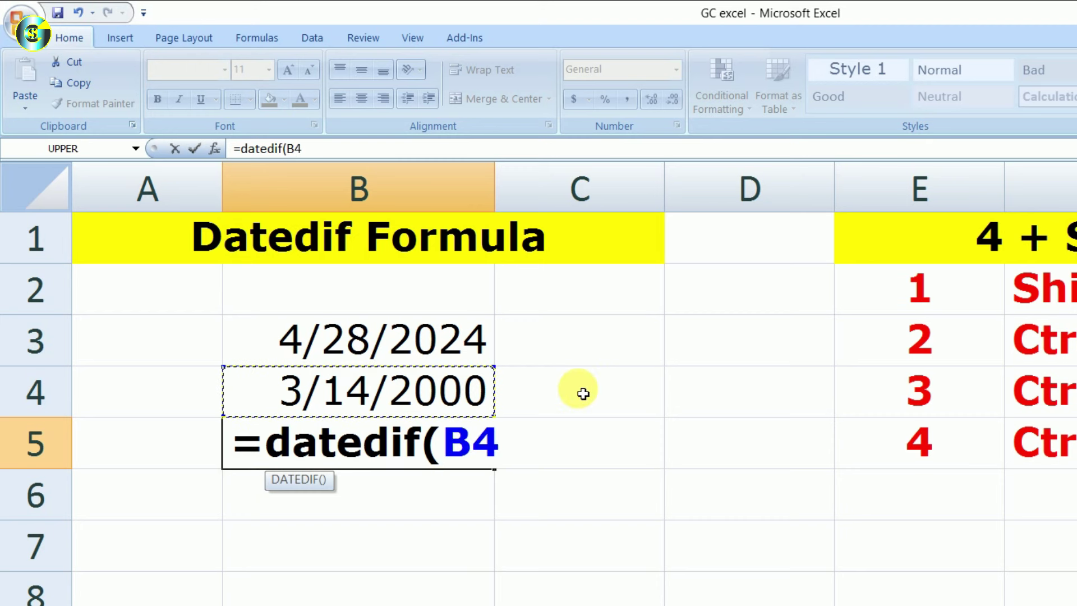
pyautogui.write(',')
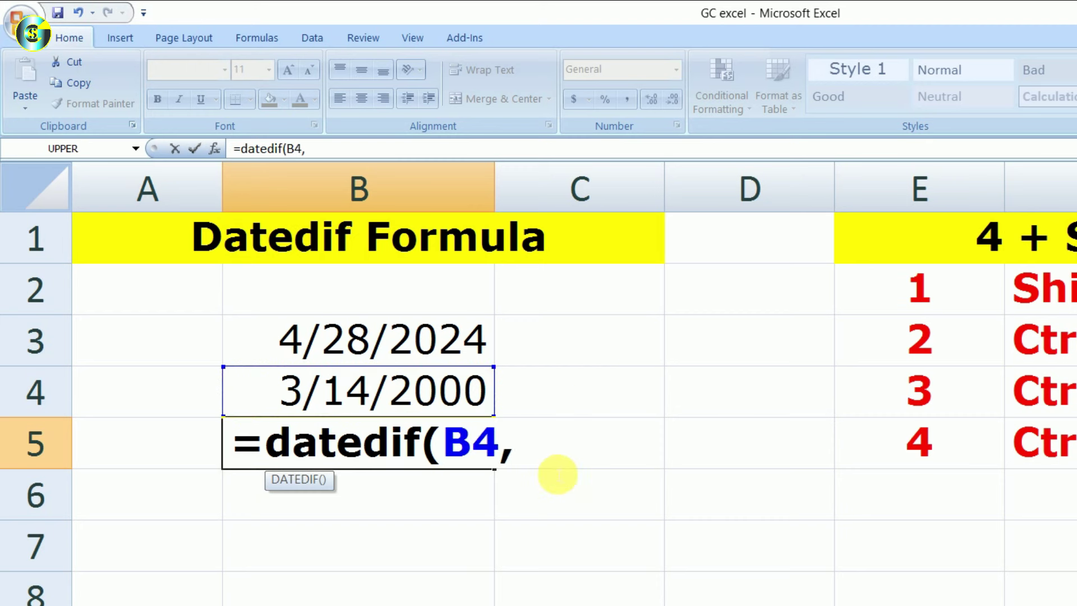
pyautogui.click(418, 341)
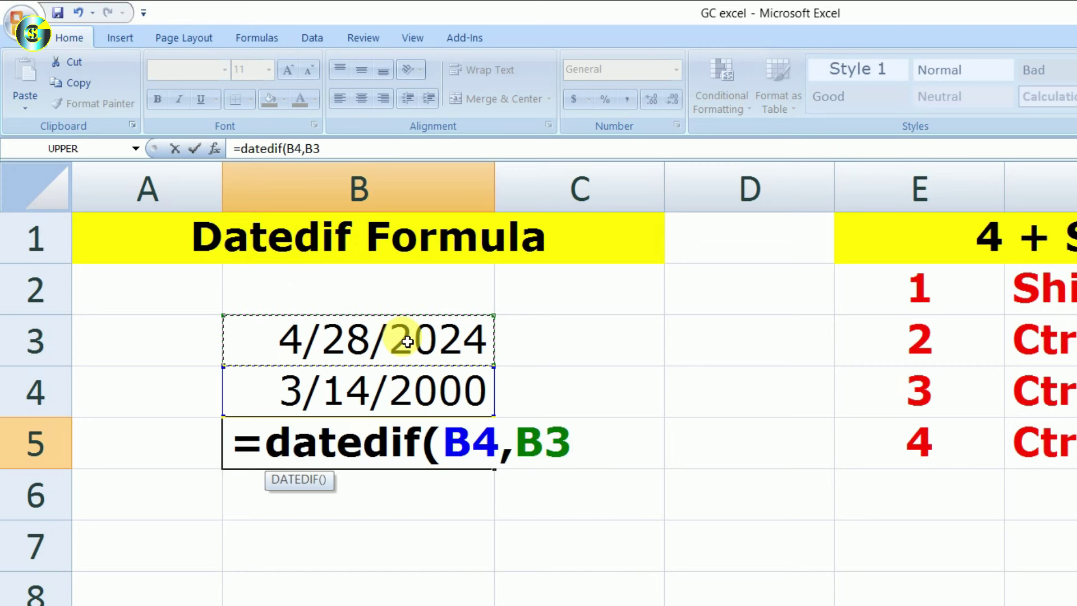
pyautogui.write(',')
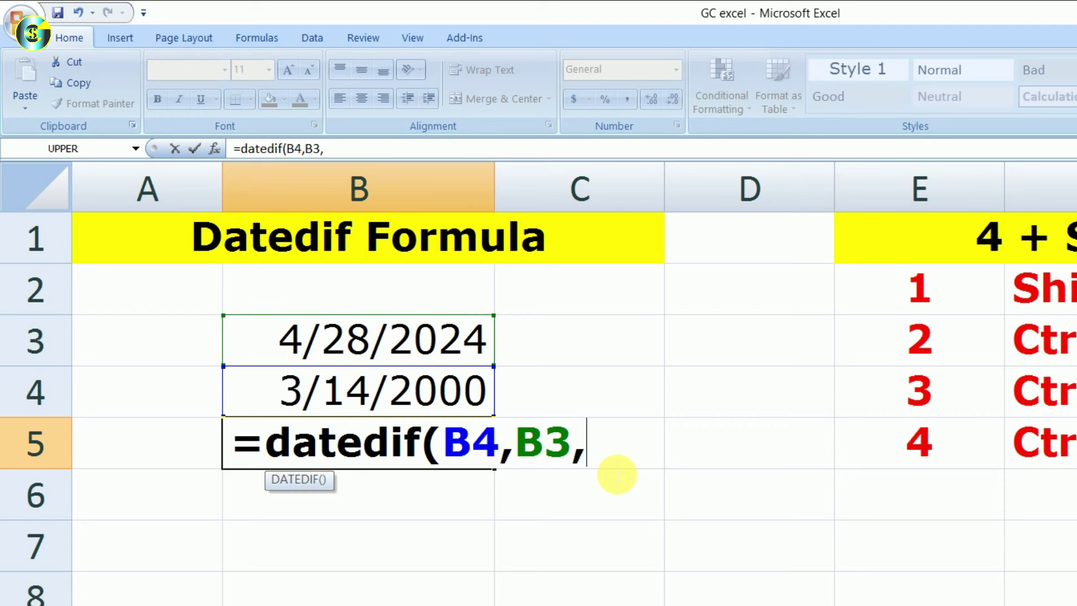
pyautogui.write('"')
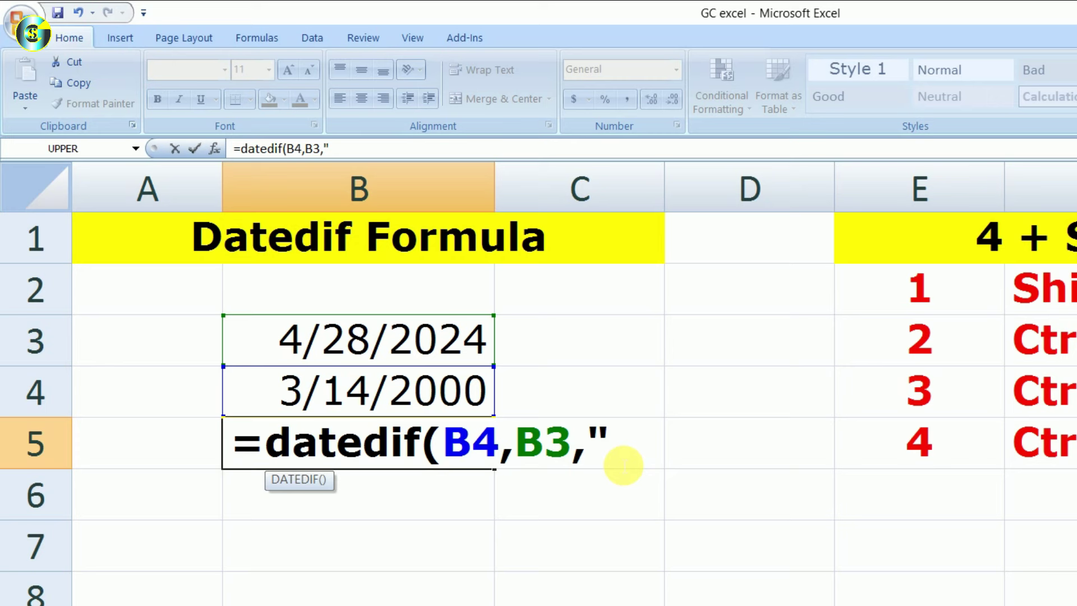
pyautogui.write('D')
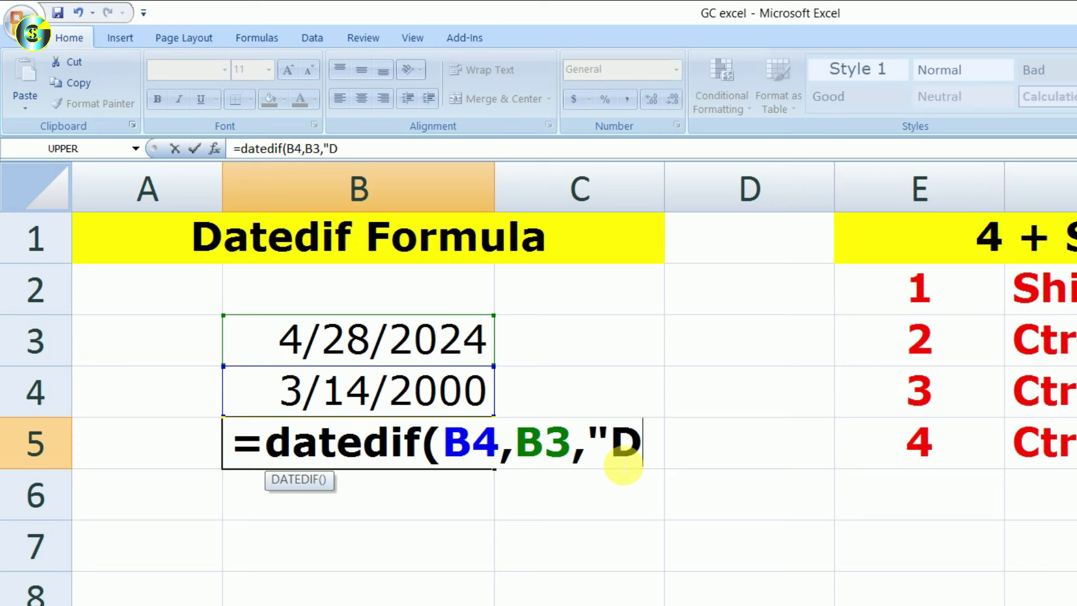
pyautogui.write('")')
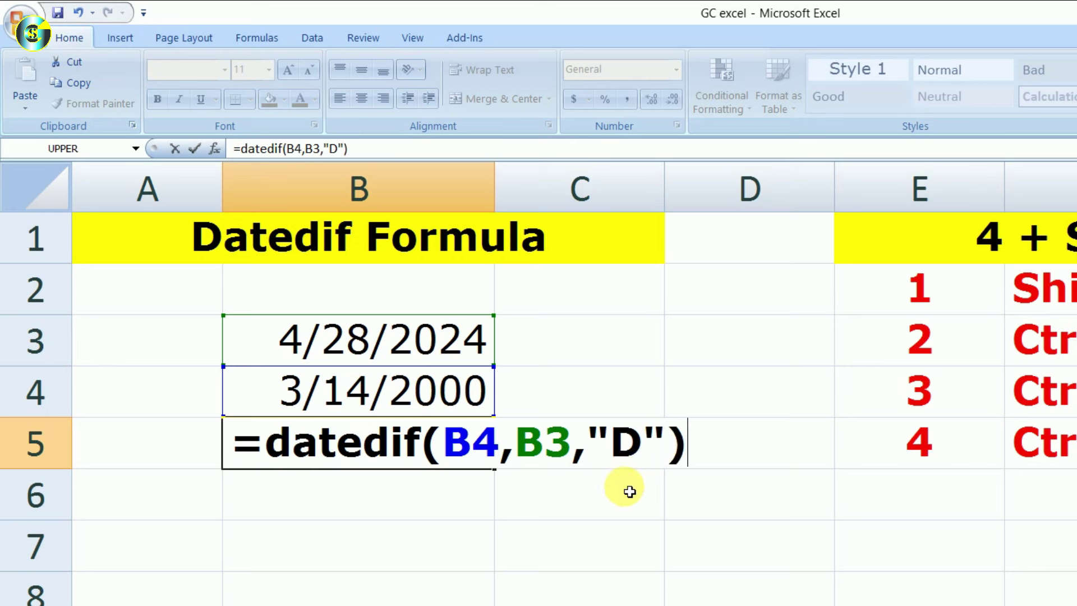
pyautogui.press('Return')
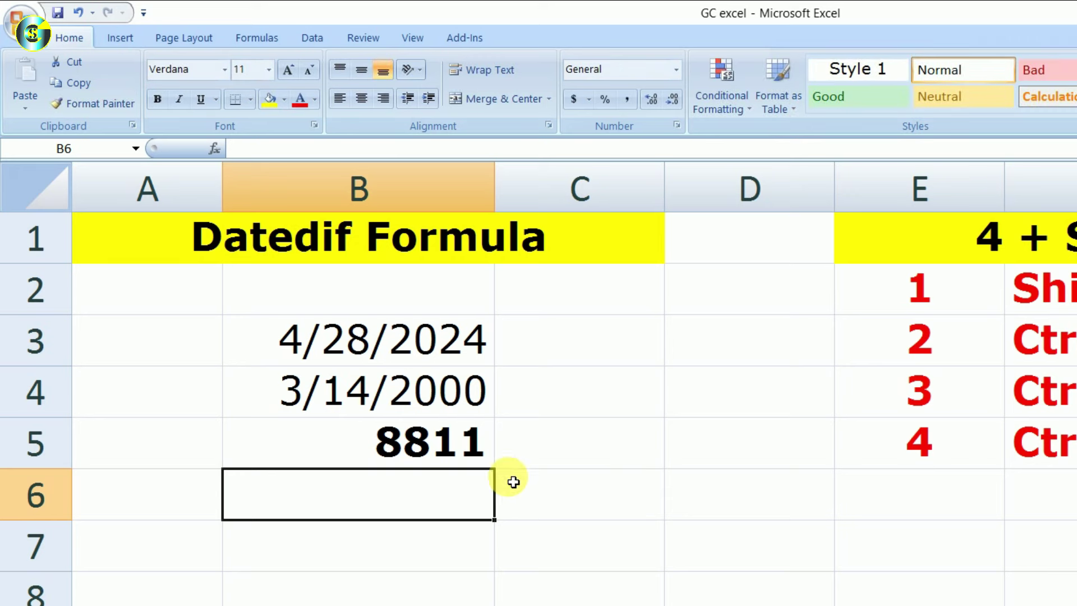
# Change the unit argument of the DATEDIF formula in B5 to "Y" to calculate complete years
pyautogui.click(435, 444)
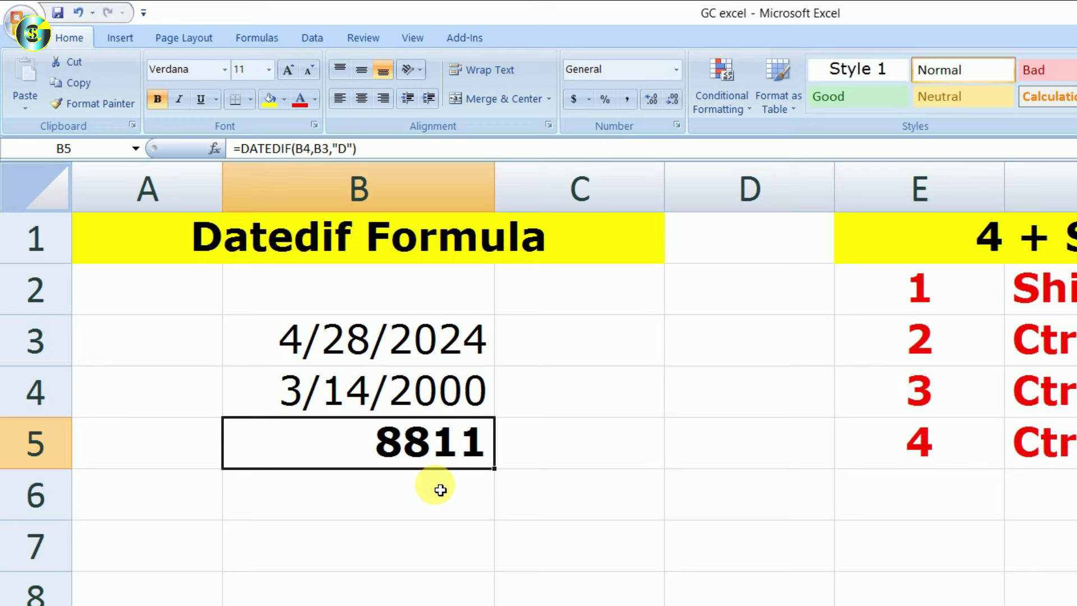
pyautogui.doubleClick(435, 443)
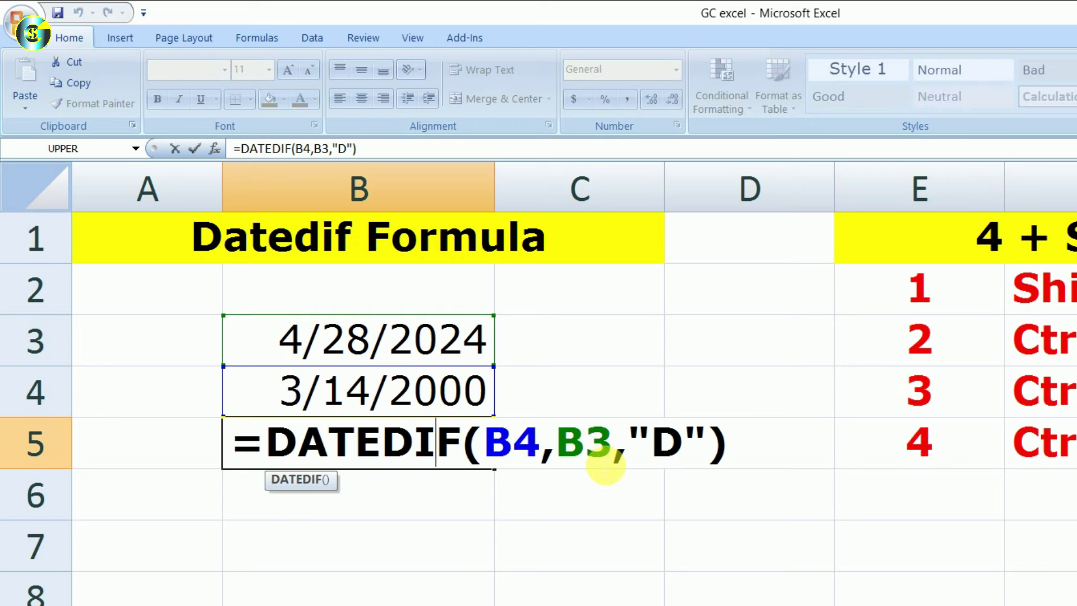
pyautogui.moveTo(649, 438); pyautogui.dragTo(685, 444)
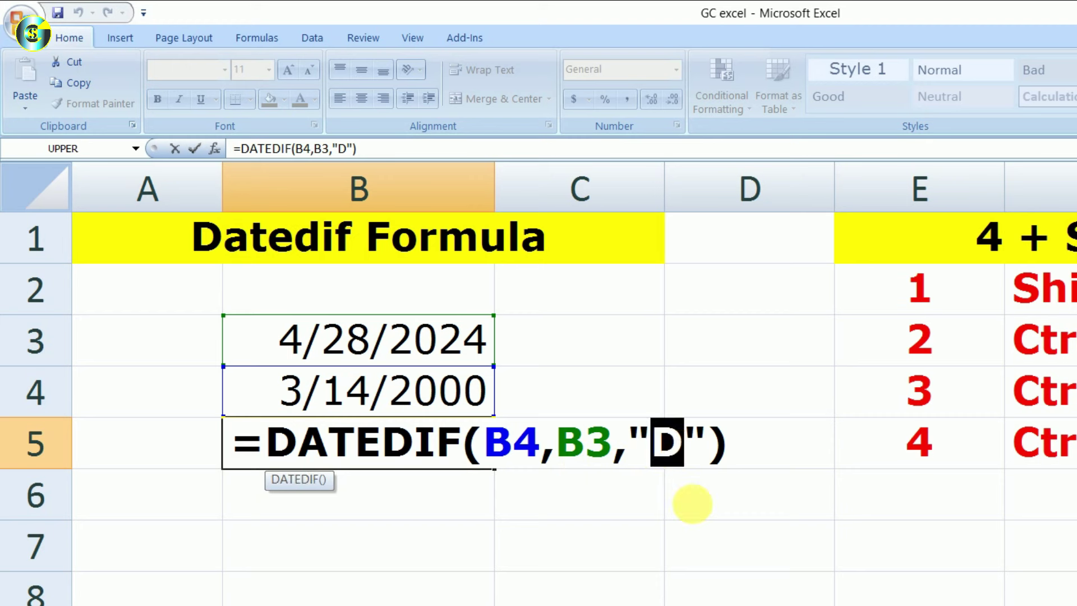
pyautogui.write('Y')
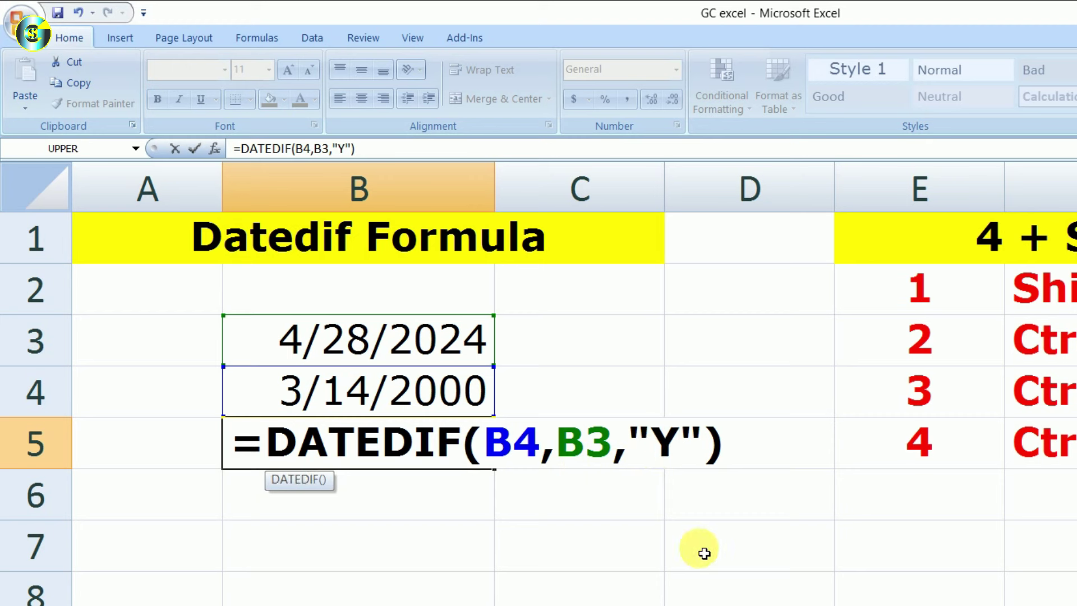
pyautogui.press('Return')
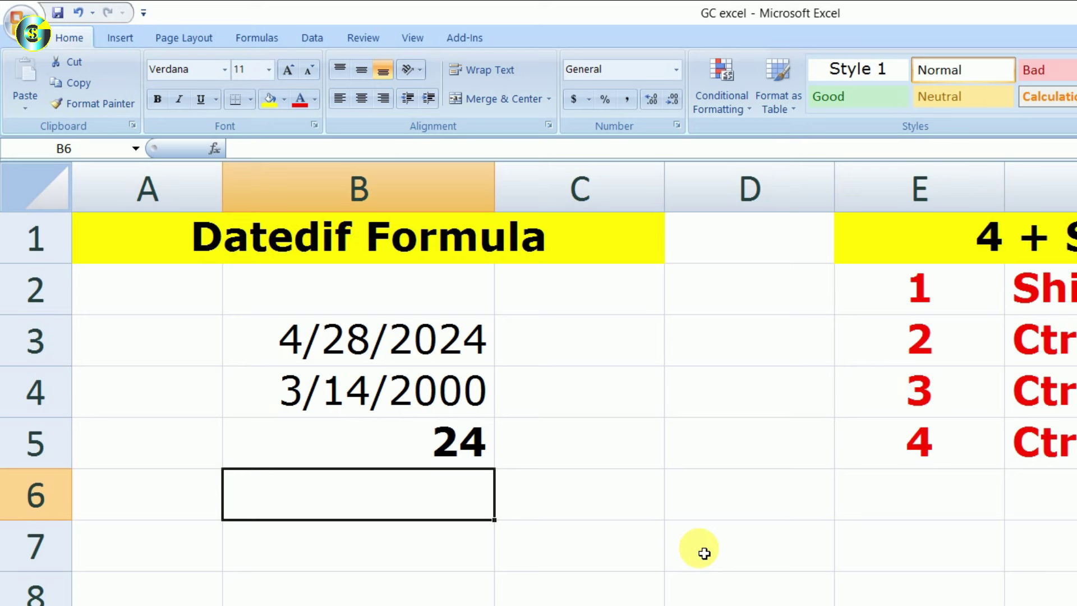
# Change the unit argument of the DATEDIF formula in B5 to "M" to calculate complete months
pyautogui.click(451, 446)
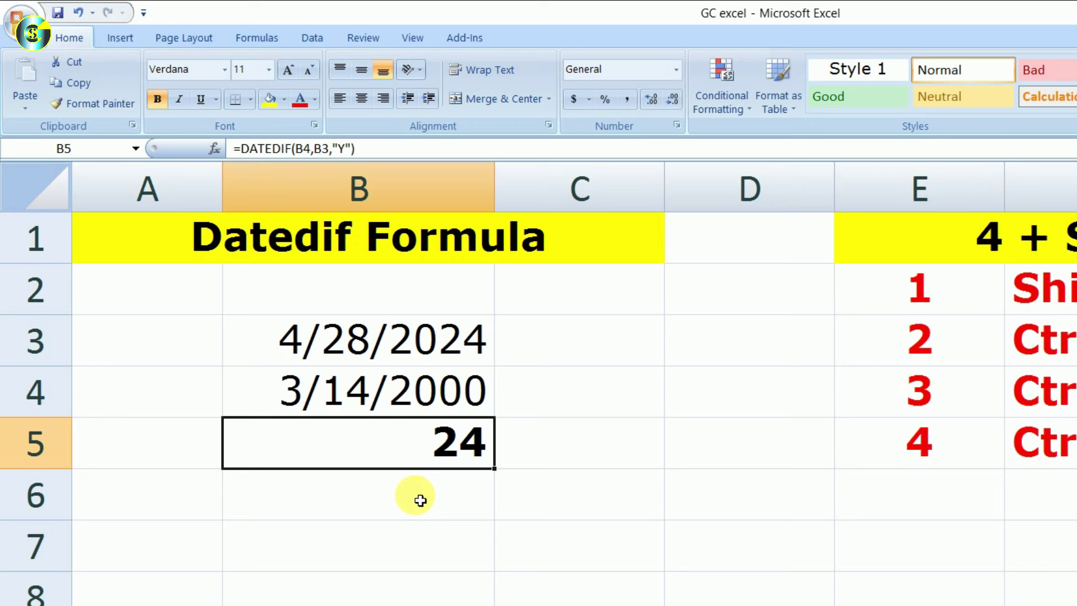
pyautogui.doubleClick(469, 445)
pyautogui.click(652, 444)
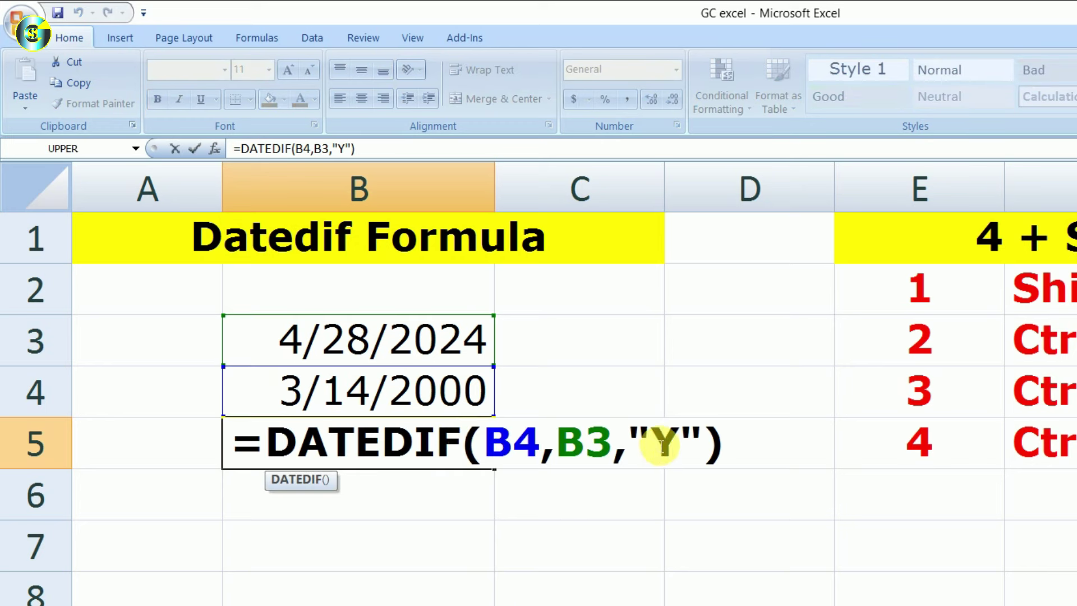
pyautogui.doubleClick(687, 448)
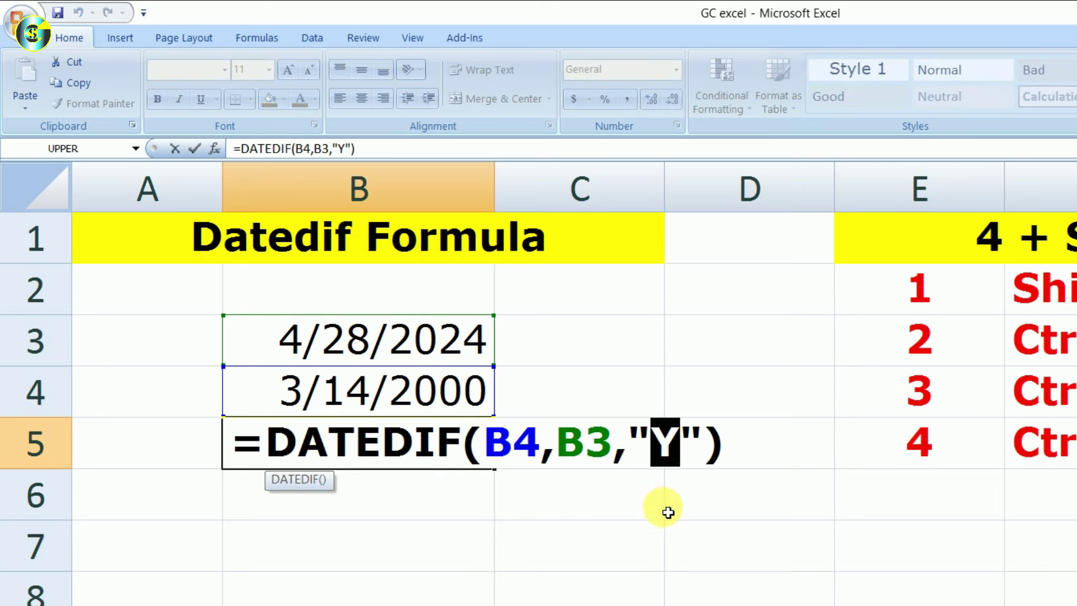
pyautogui.write('M')
pyautogui.press('Return')
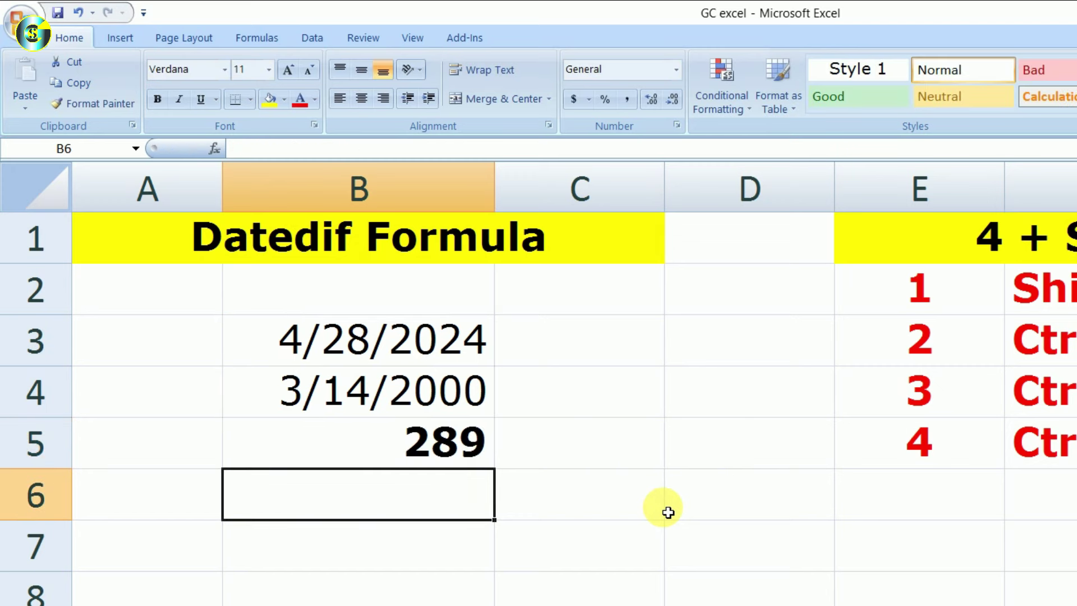
pyautogui.click(386, 440)
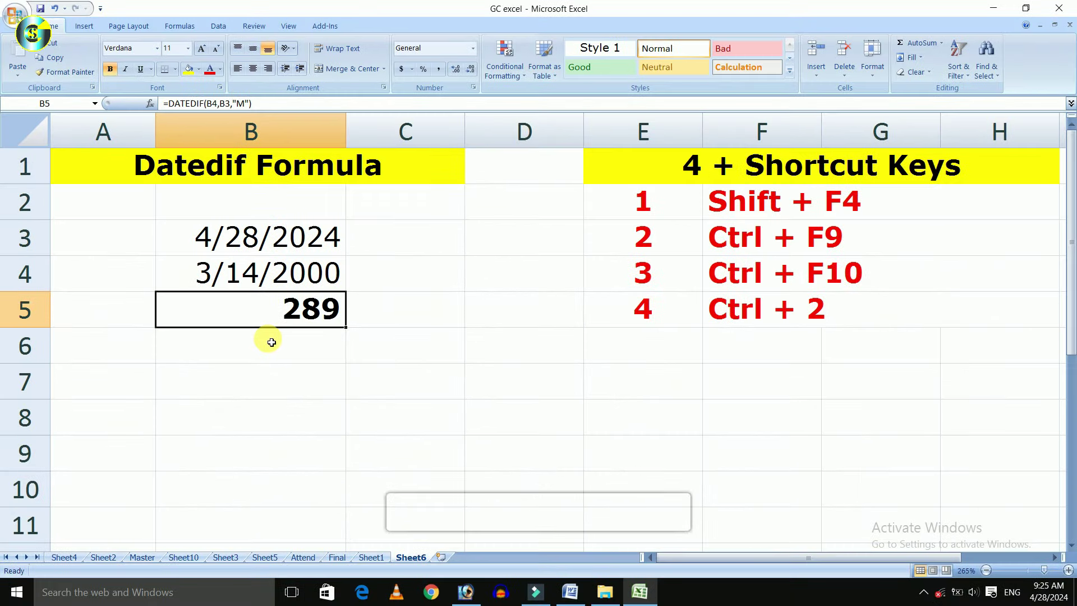
pyautogui.moveTo(637, 199); pyautogui.dragTo(889, 335)
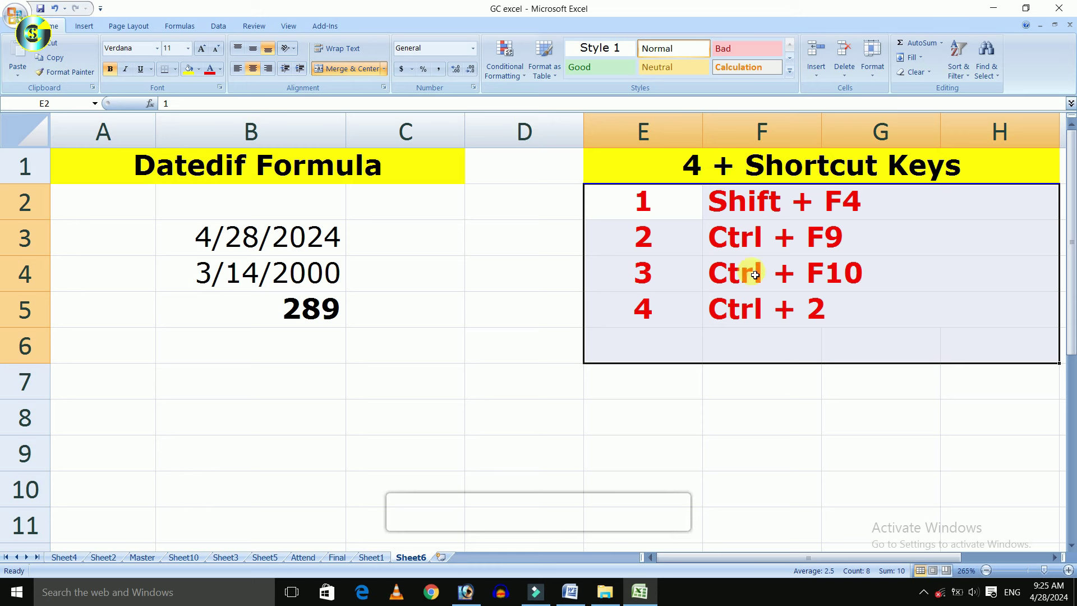
pyautogui.click(715, 211)
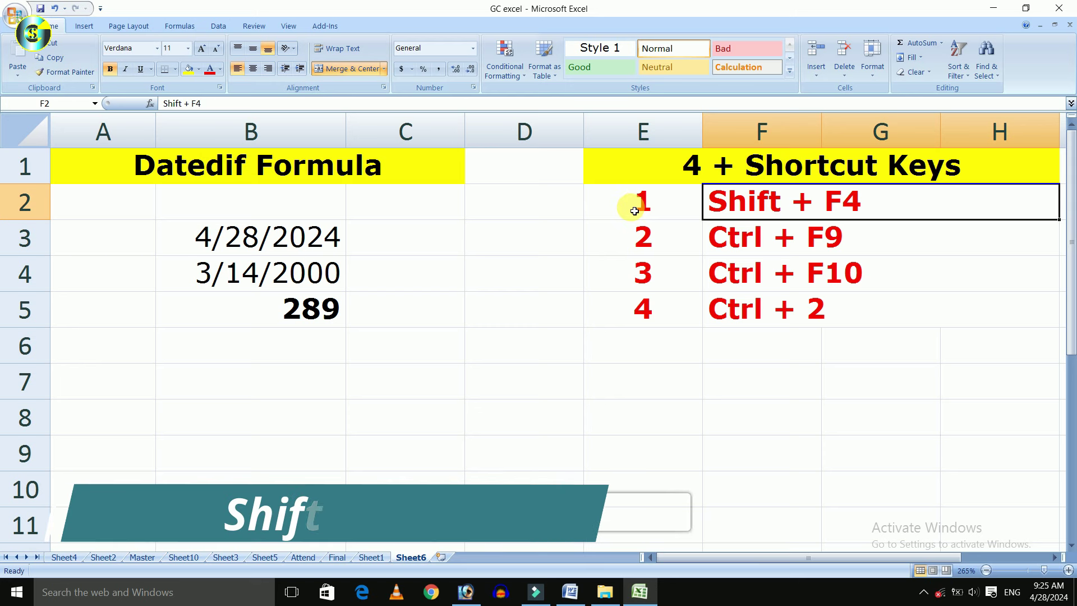
pyautogui.click(112, 202)
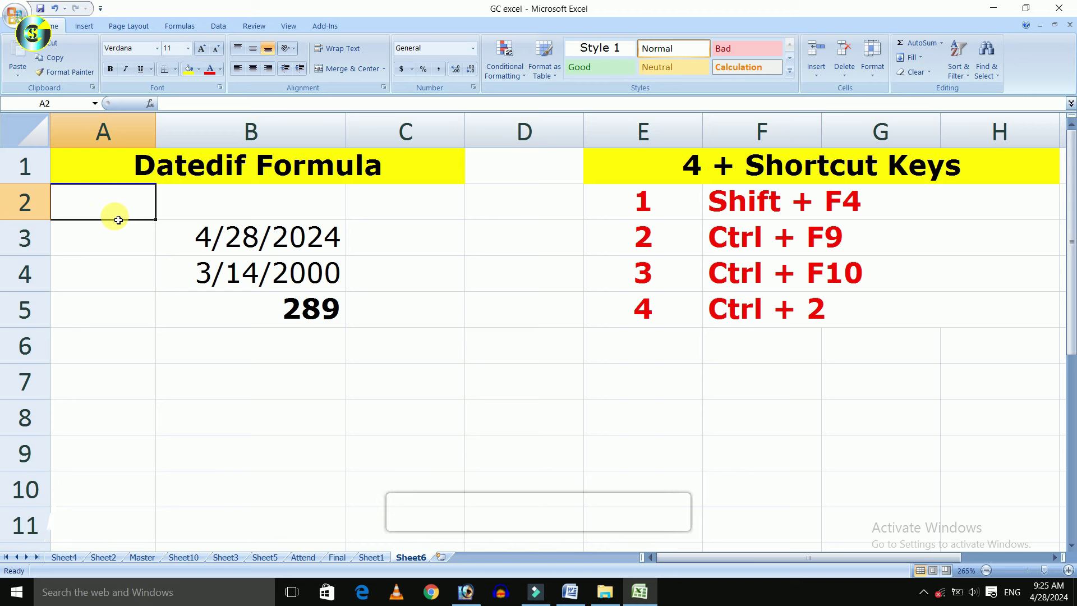
# Starting from the Datedif Formula title cell, repeat the last Find several times to jump through the successive blank cells
pyautogui.click(105, 171)
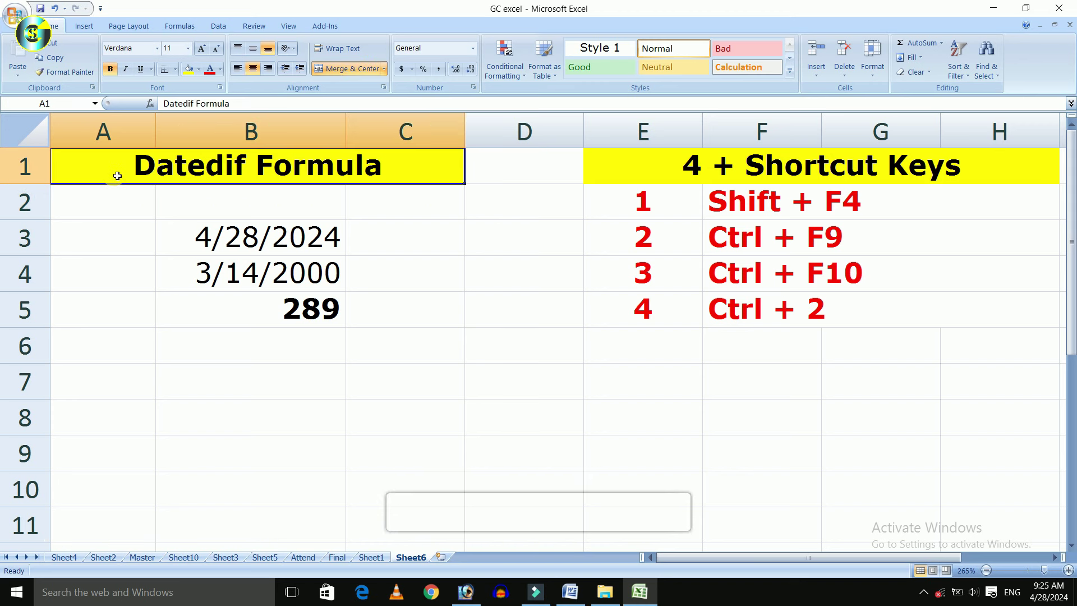
pyautogui.hotkey('shift', 'F4')
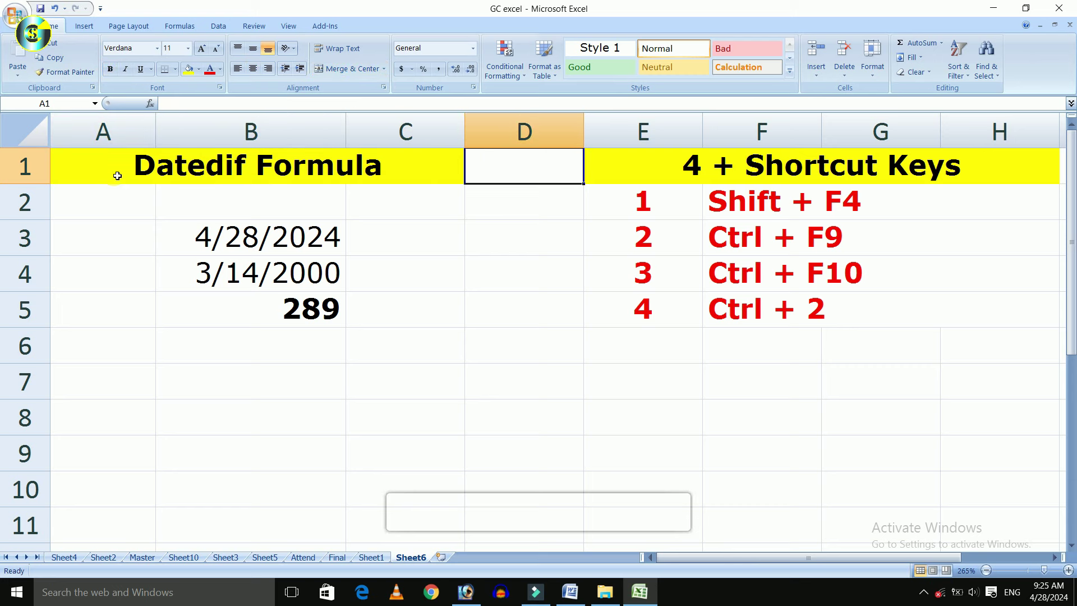
pyautogui.hotkey('shift', 'F4')
pyautogui.hotkey('shift', 'F4')
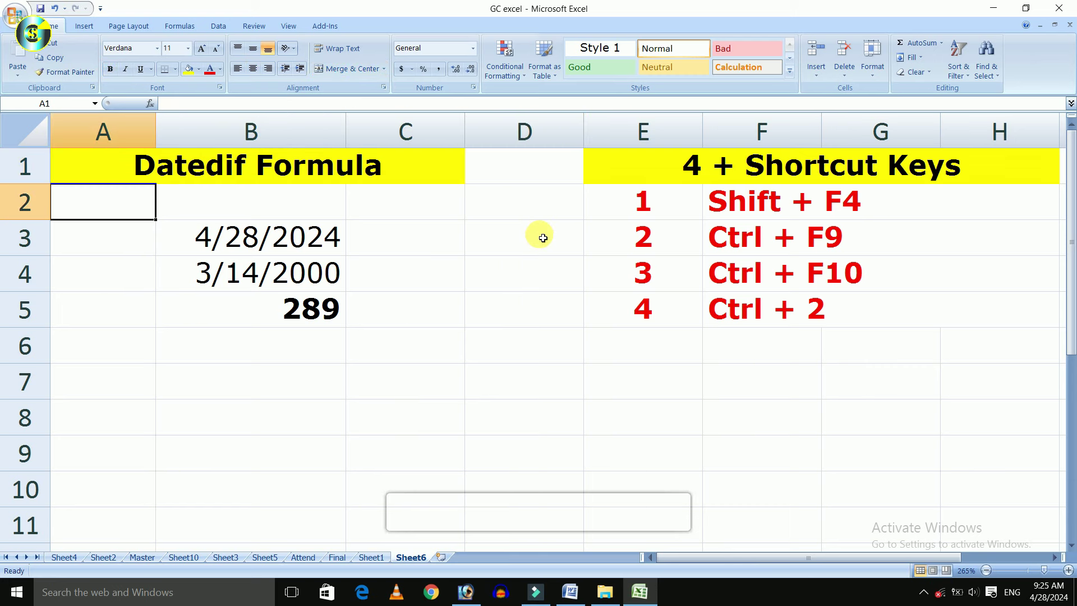
pyautogui.hotkey('shift', 'F4')
pyautogui.hotkey('shift', 'F4')
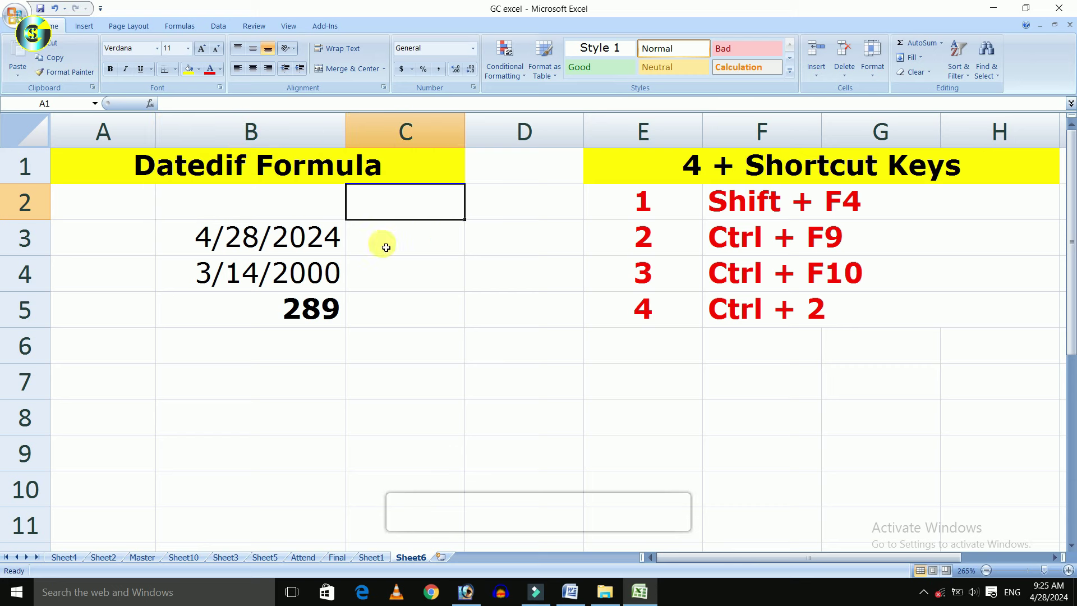
# Continue repeating the last Find to move through the further blank cells around the two tables, ending on C3
pyautogui.hotkey('shift', 'F4')
pyautogui.hotkey('shift', 'F4')
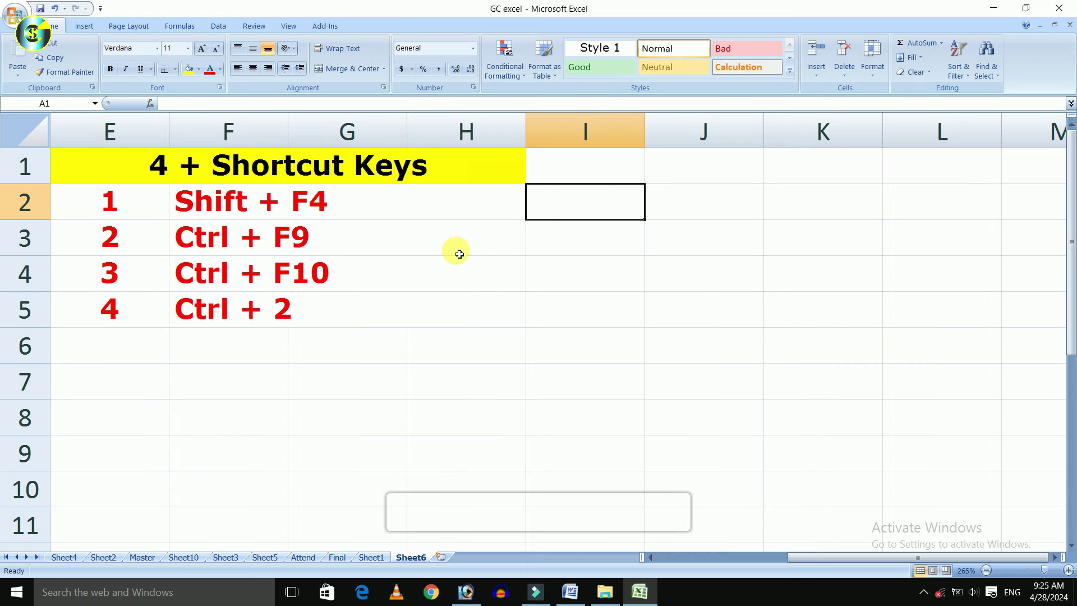
pyautogui.hotkey('shift', 'F4')
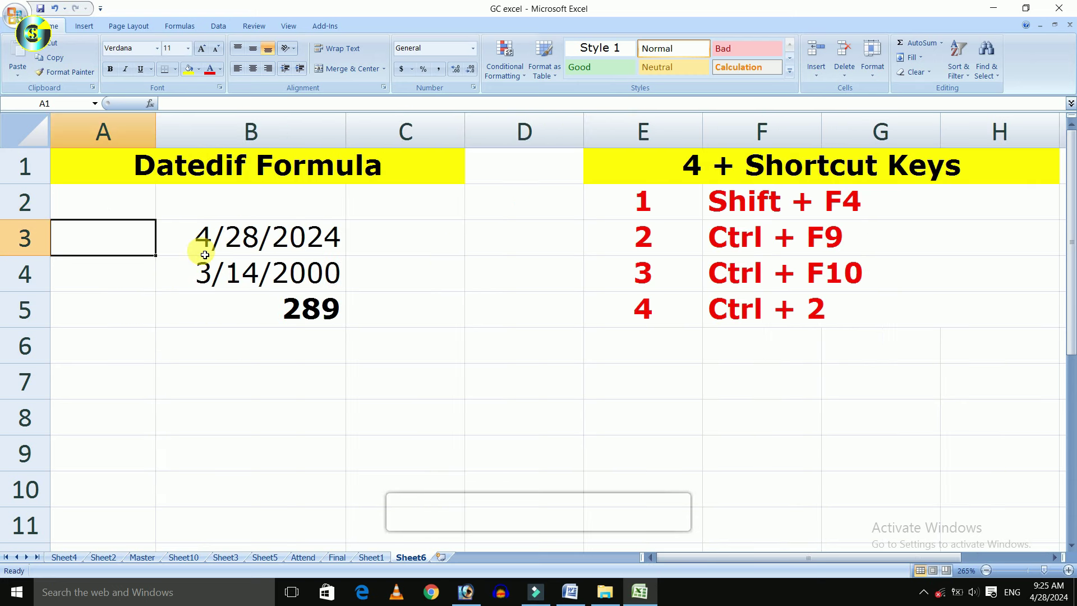
pyautogui.hotkey('shift', 'F4')
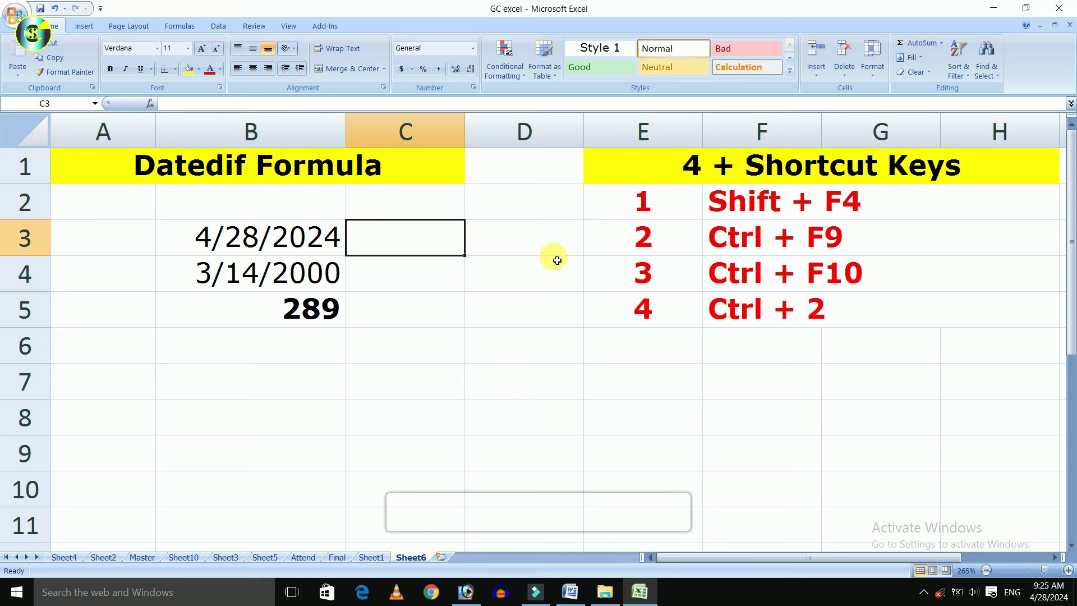
# Select cell D3, minimize the GC excel workbook window within the application, and restore it to full size
pyautogui.click(779, 247)
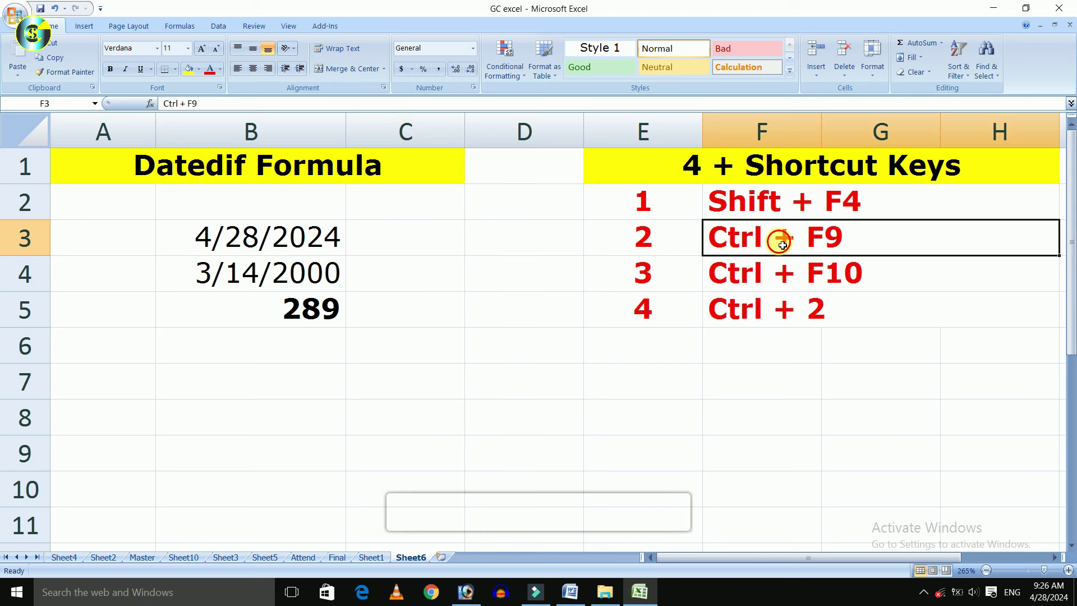
pyautogui.click(696, 244)
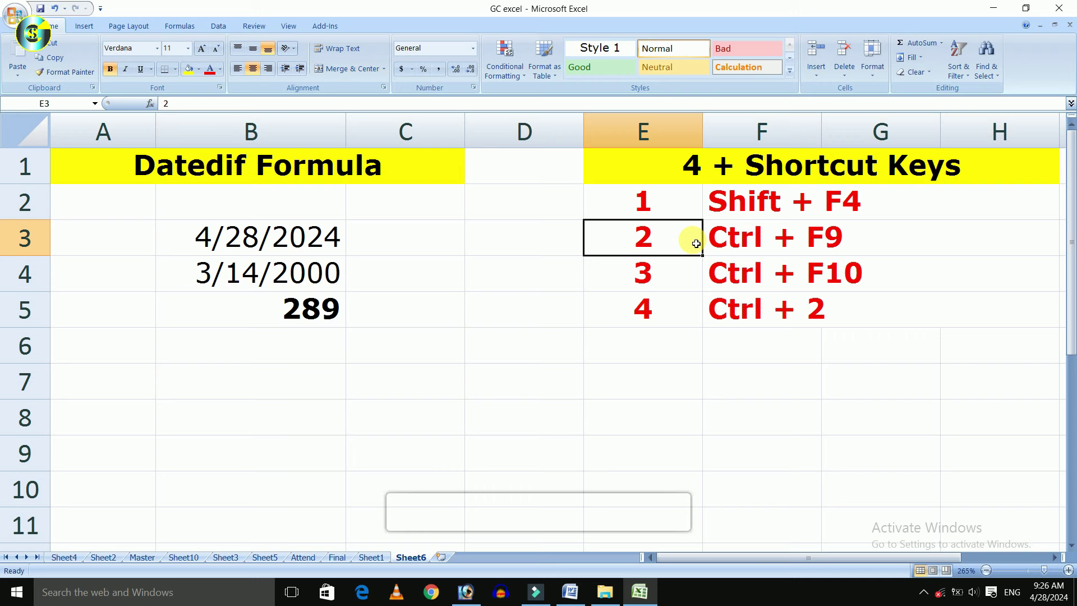
pyautogui.click(554, 241)
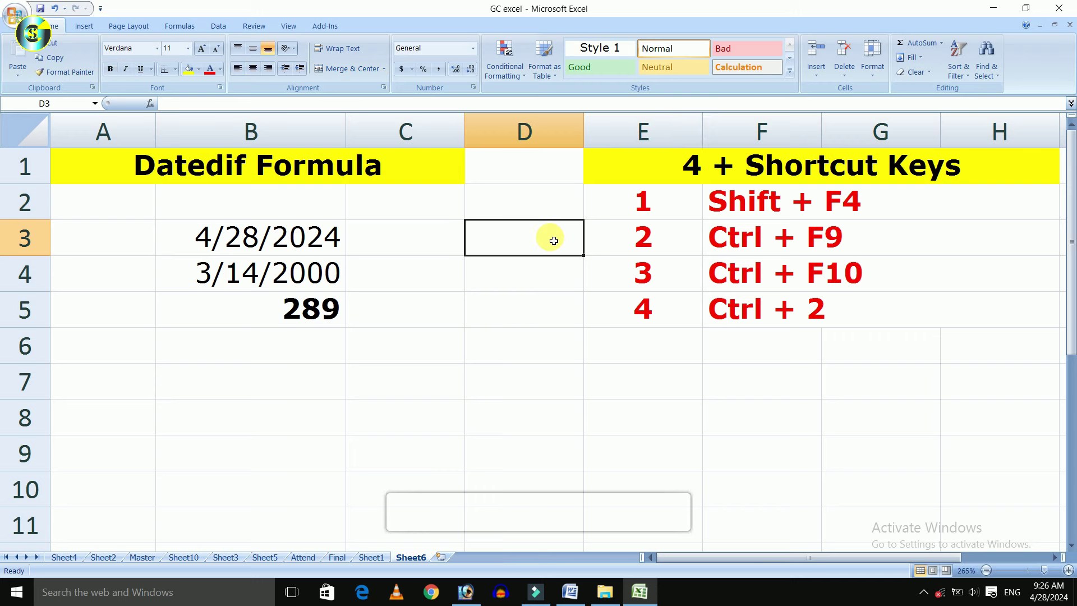
pyautogui.hotkey('ctrl', 'F9')
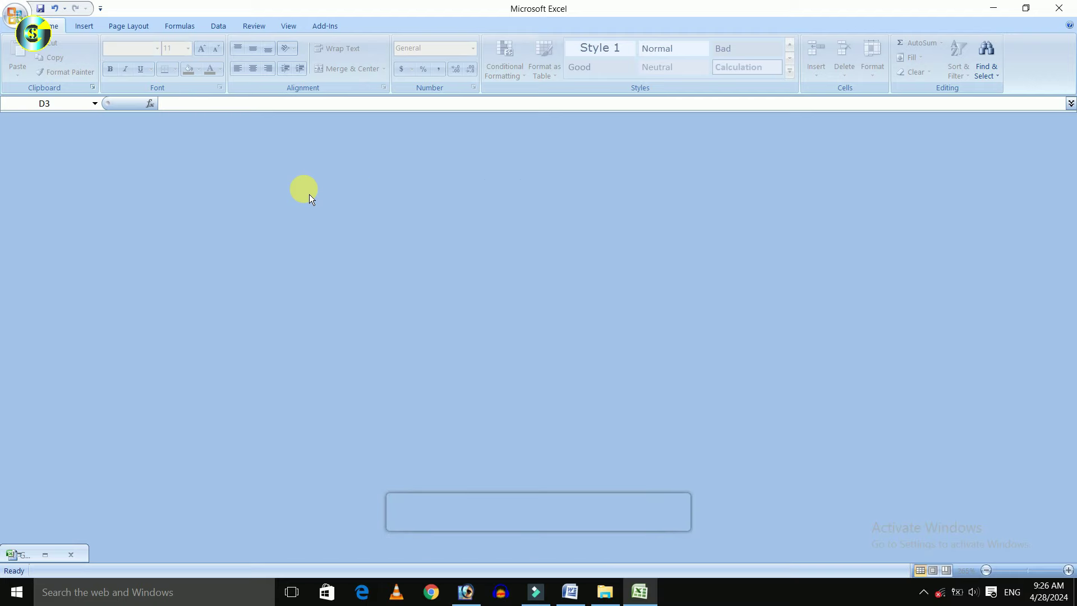
pyautogui.hotkey('ctrl', 'F10')
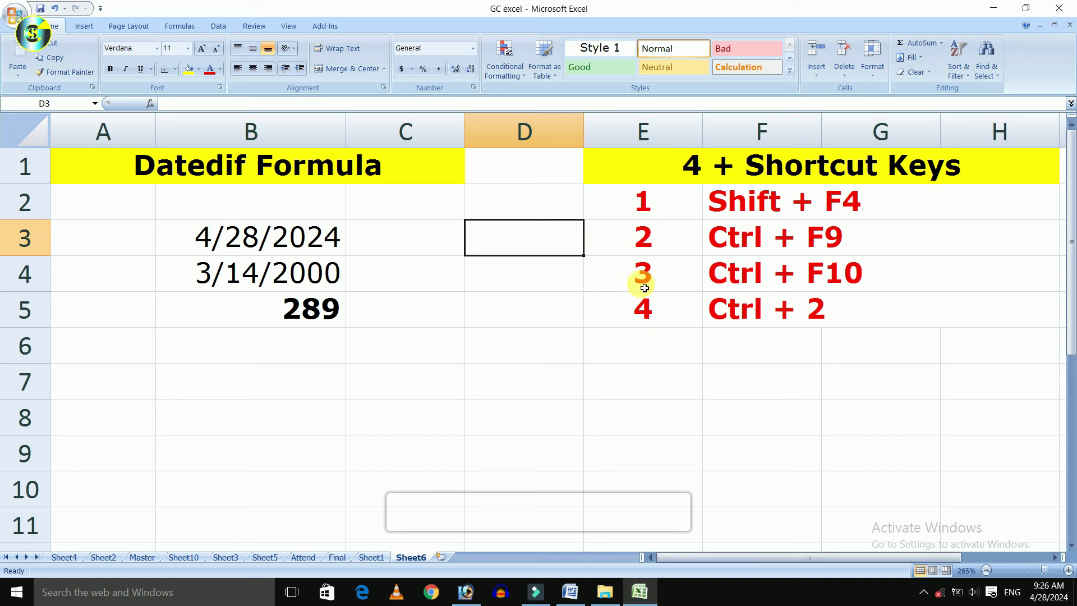
# Toggle bold formatting on and off repeatedly for the date in cell B3, leaving it non-bold
pyautogui.click(634, 313)
pyautogui.moveTo(635, 313); pyautogui.dragTo(810, 308)
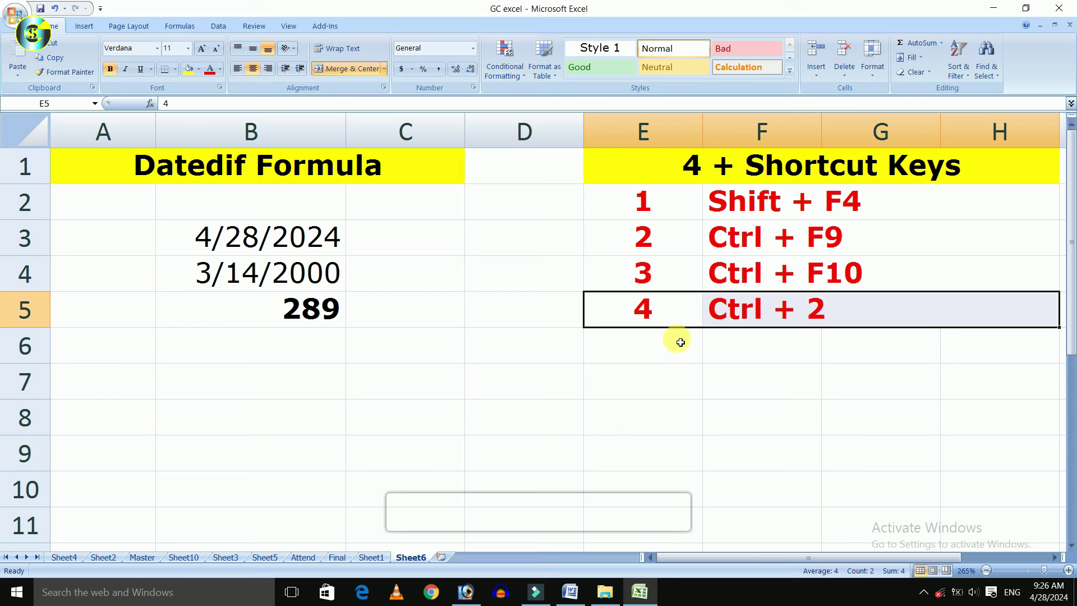
pyautogui.click(242, 235)
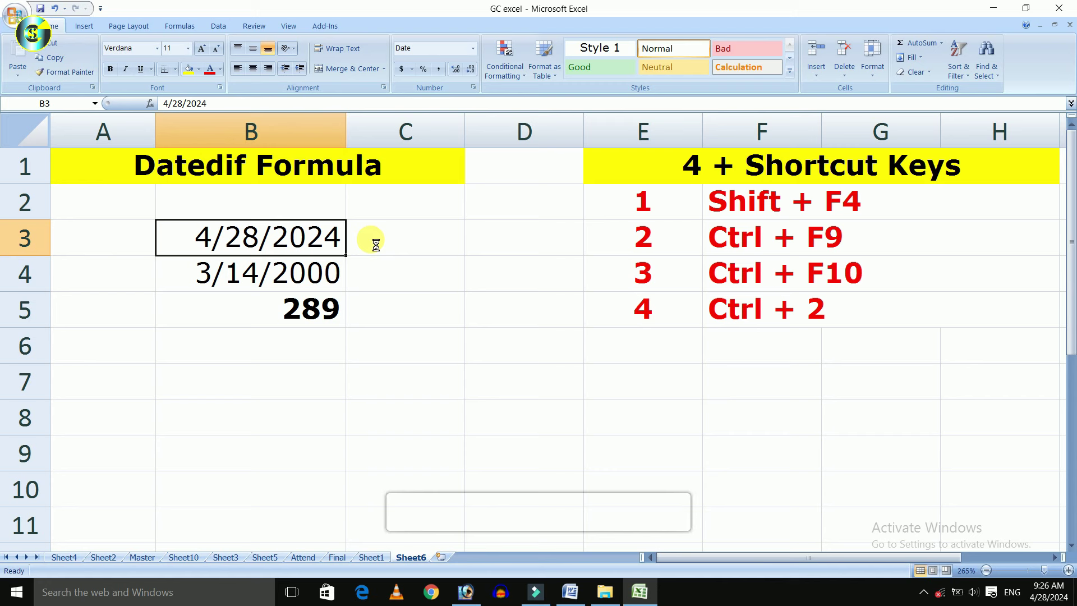
pyautogui.hotkey('ctrl', '2')
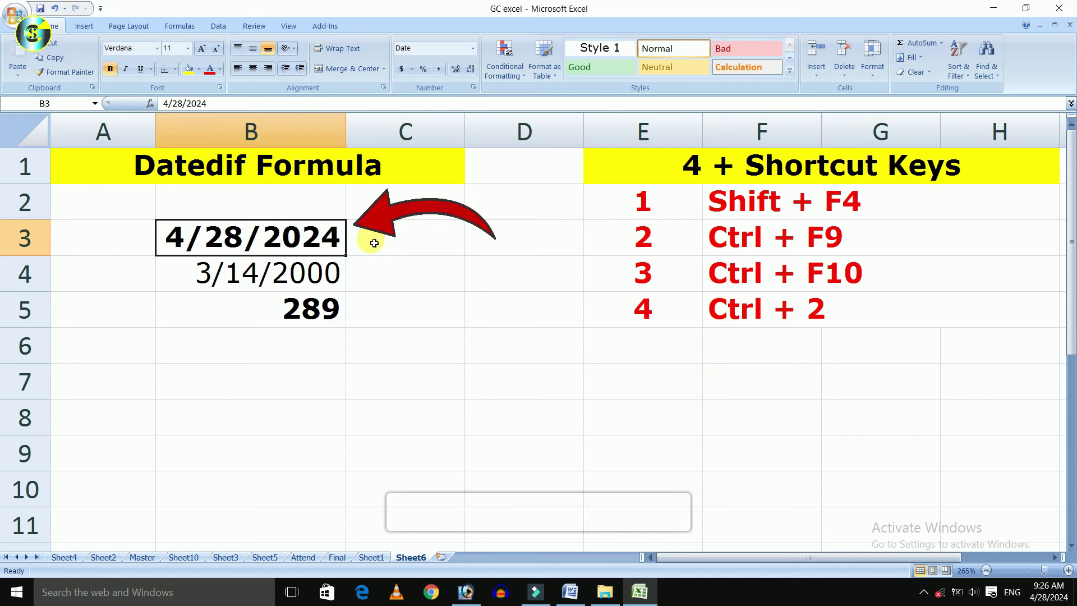
pyautogui.hotkey('ctrl', '2')
pyautogui.hotkey('ctrl', '2')
pyautogui.hotkey('ctrl', '2')
pyautogui.hotkey('ctrl', '2')
pyautogui.hotkey('ctrl', '2')
pyautogui.hotkey('ctrl', '2')
pyautogui.hotkey('ctrl', '2')
pyautogui.hotkey('ctrl', '2')
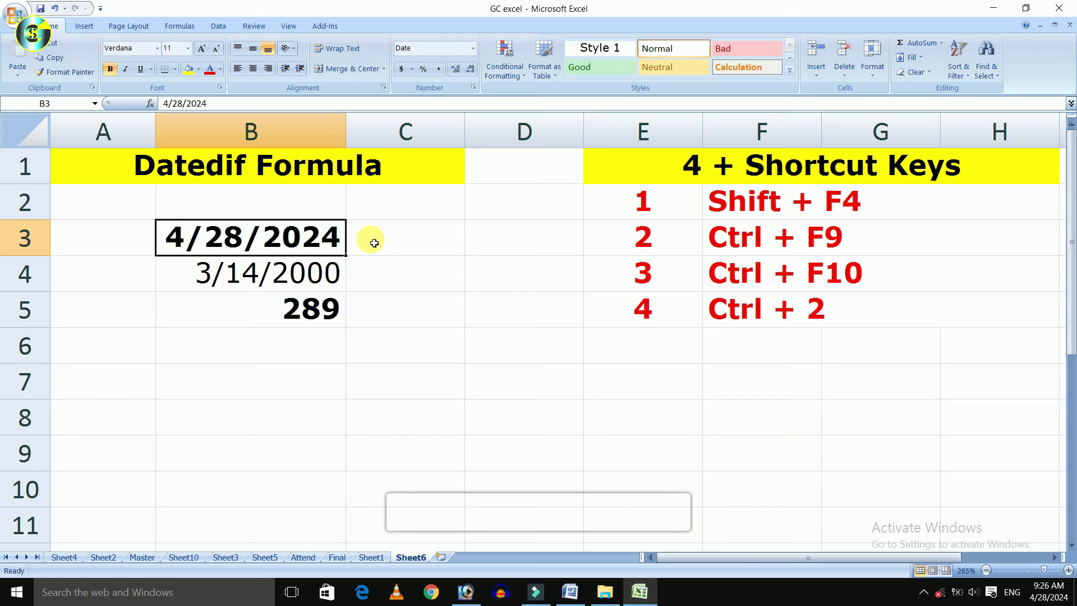
pyautogui.hotkey('ctrl', '2')
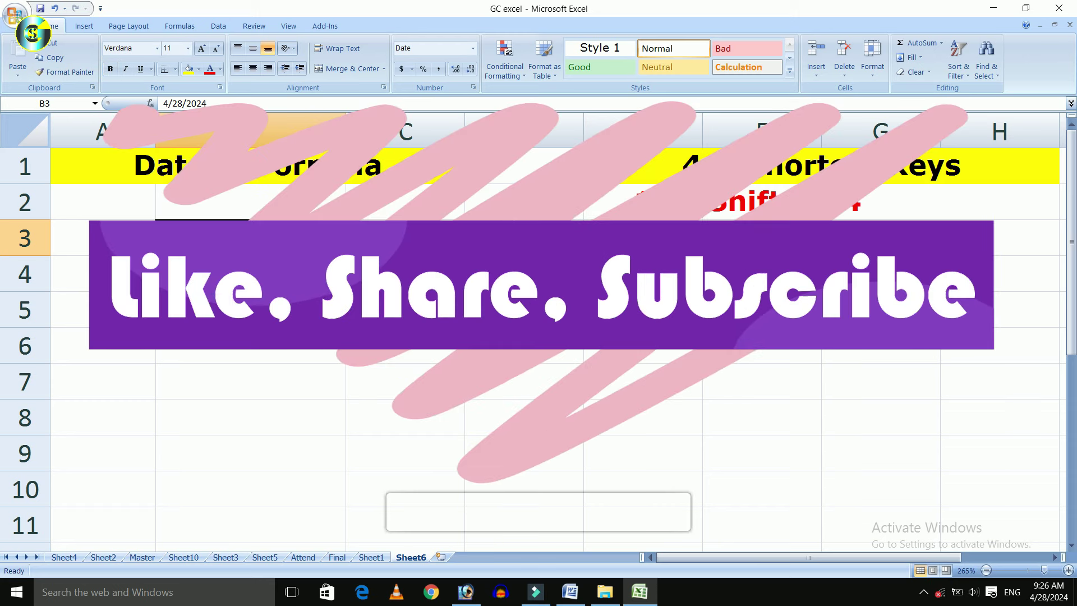
pyautogui.hotkey('ctrl', '2')
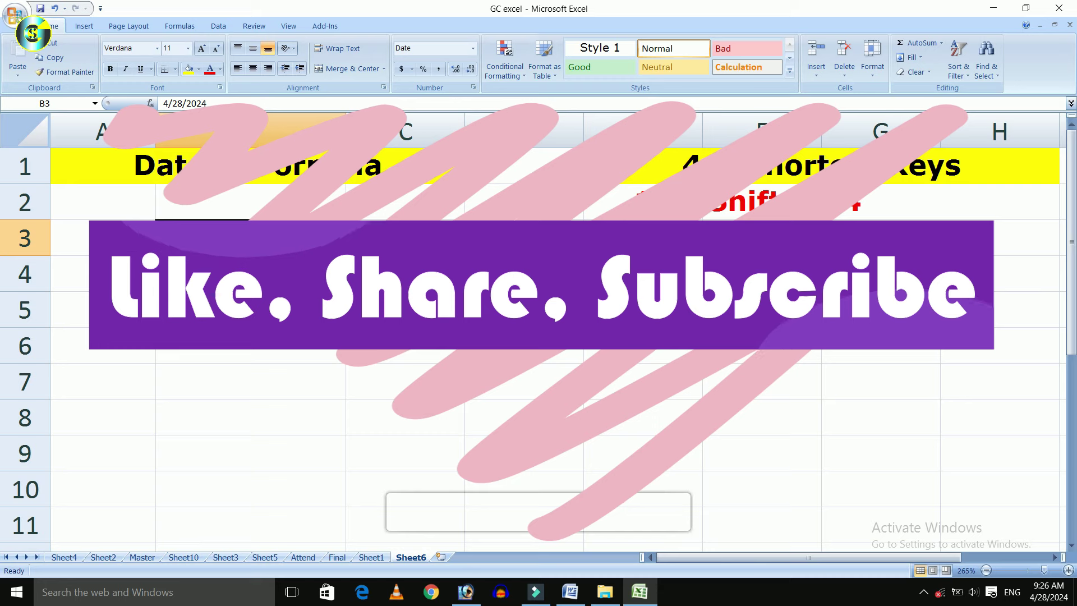